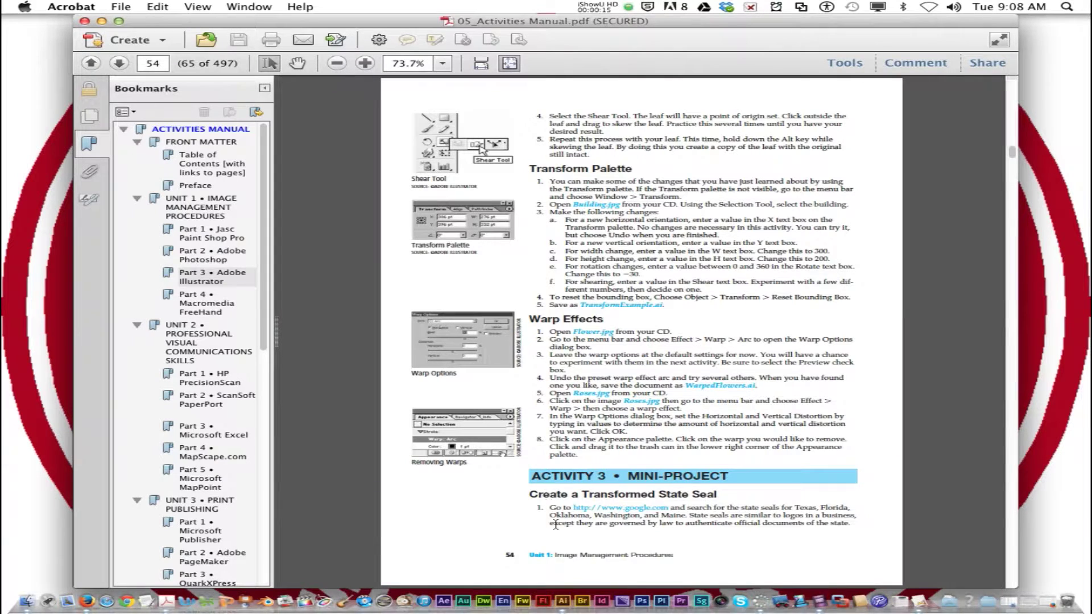
Step: Bring Illustrator CS6 in front of the Acrobat manual showing the Transform Palette activity
left_click(560, 598)
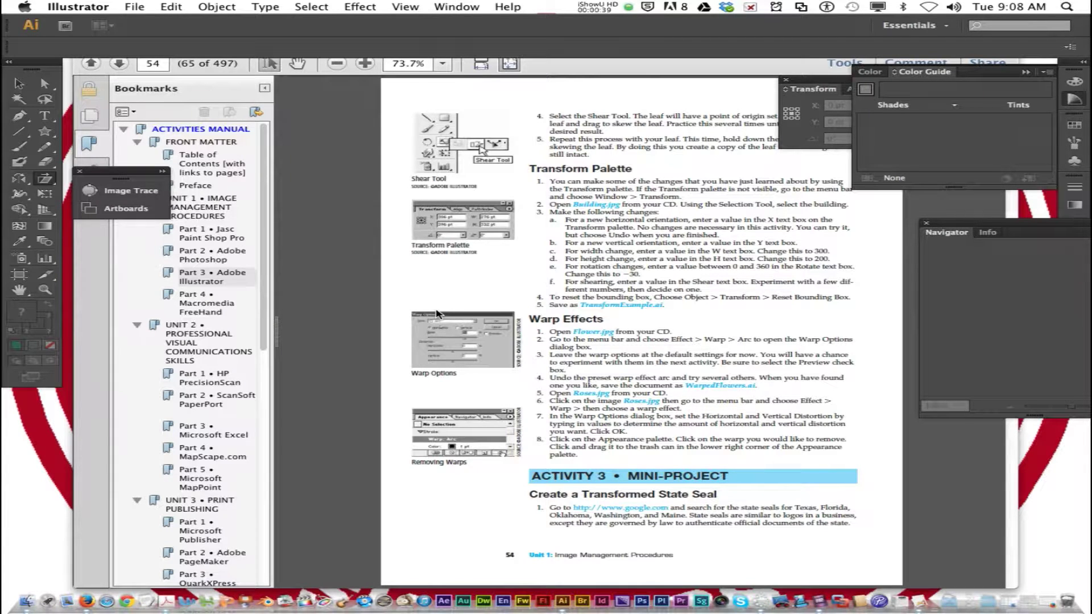
Step: Show the Transform panel and dock it below the Navigator panel
left_click(456, 7)
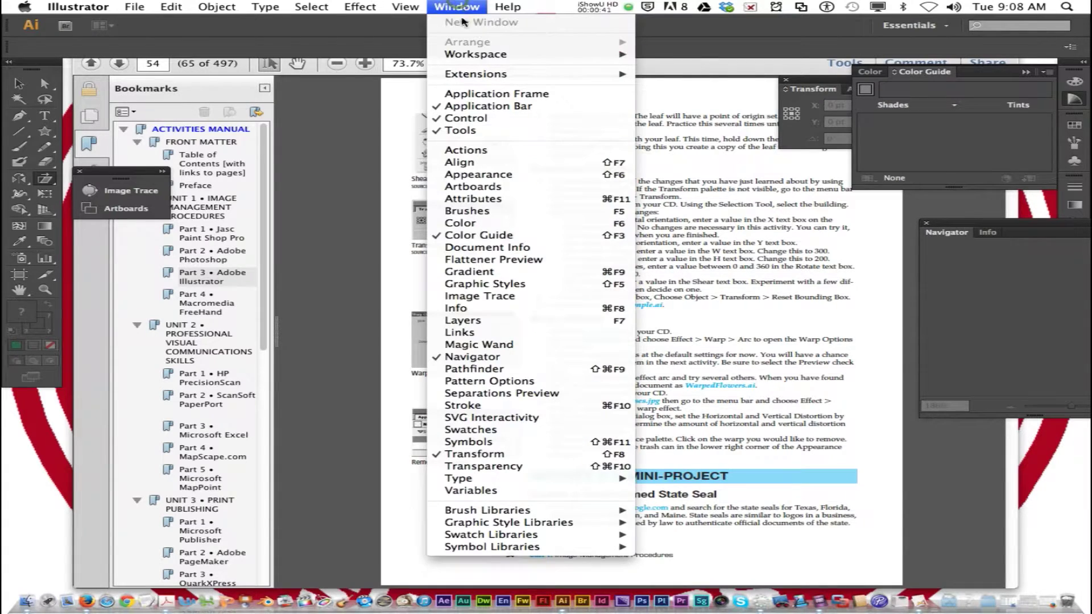
left_click(465, 454)
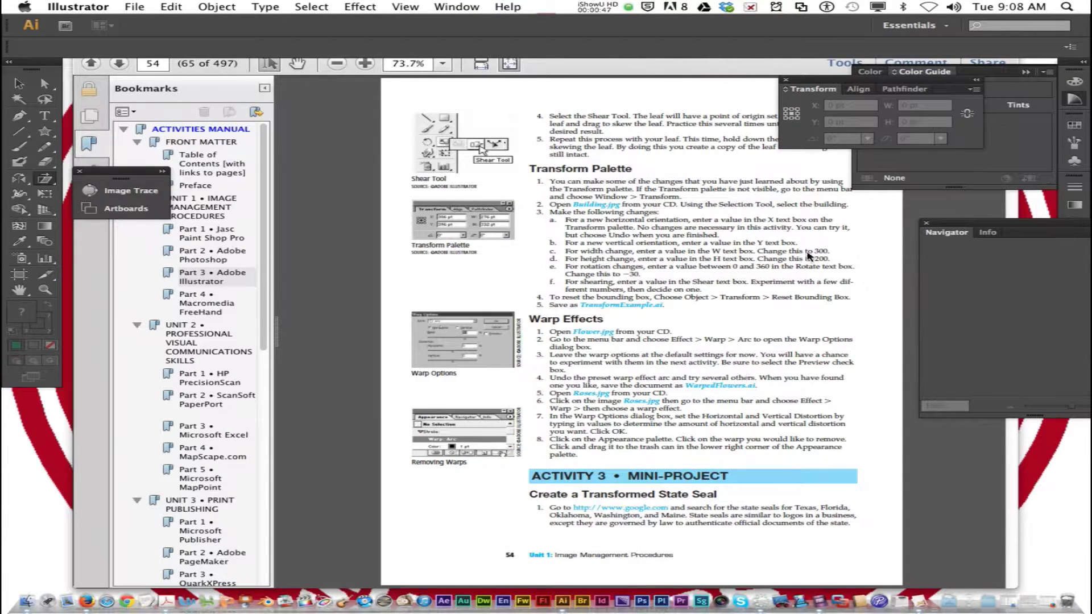
left_click_drag(826, 86, 891, 267)
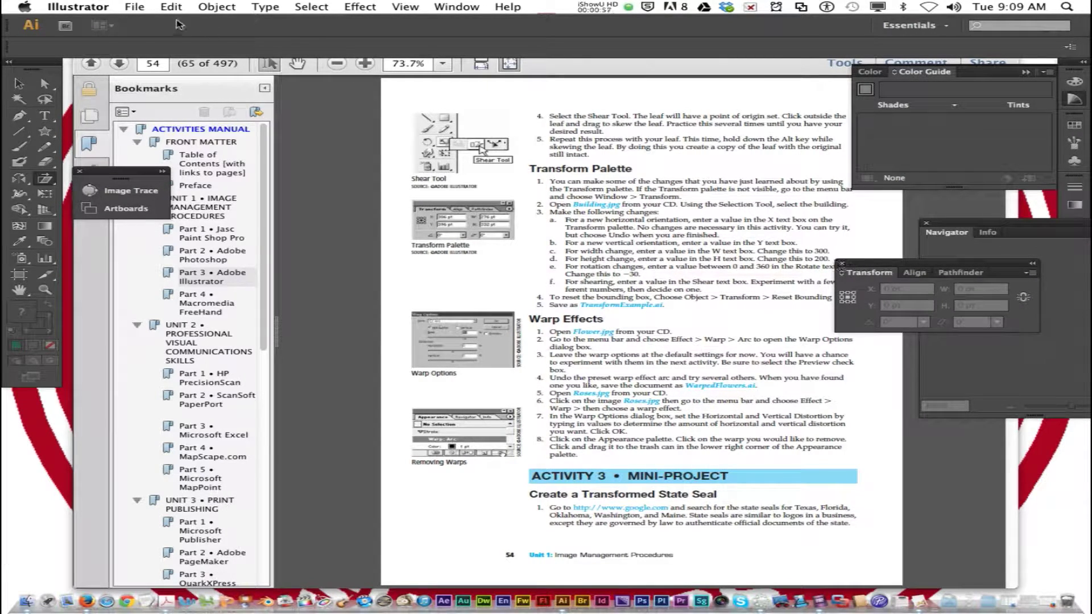
Step: Open Building.jpg from the 4_6wks folder as a new document
left_click(128, 6)
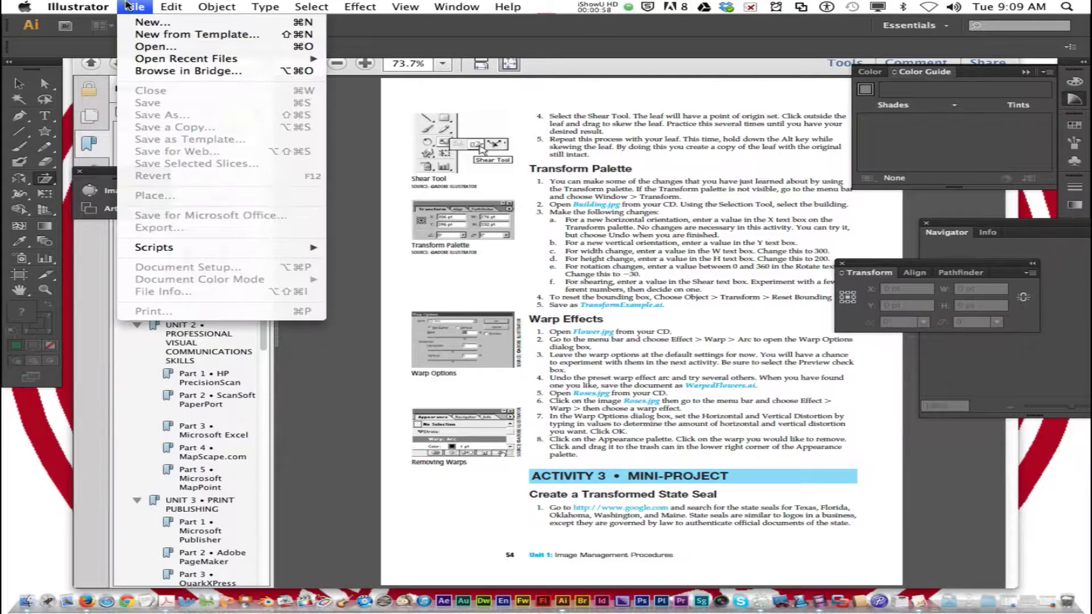
left_click(149, 46)
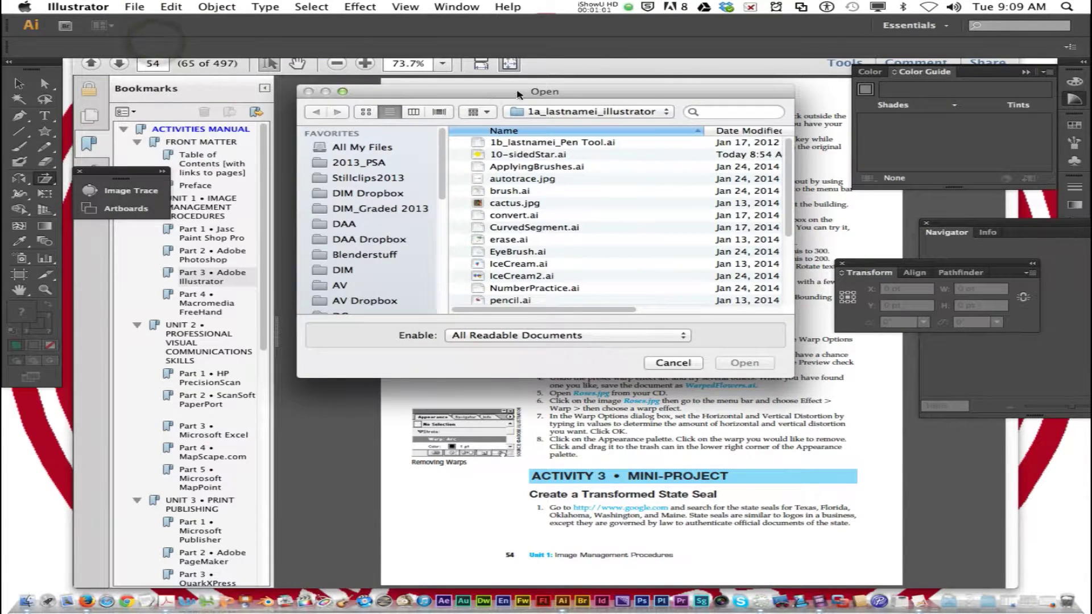
left_click(551, 111)
left_click(546, 233)
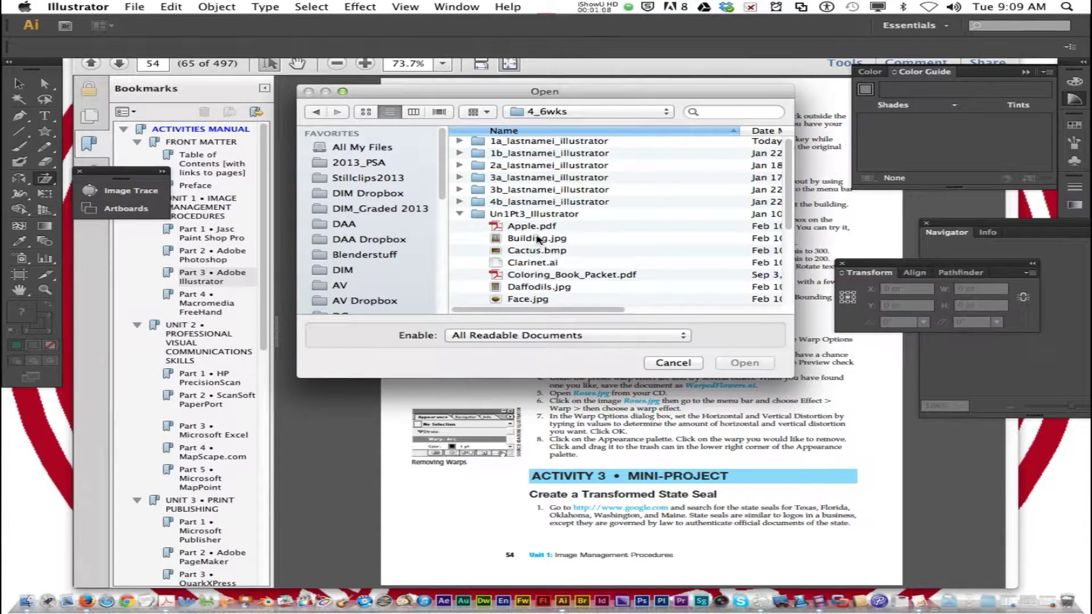
left_click(538, 239)
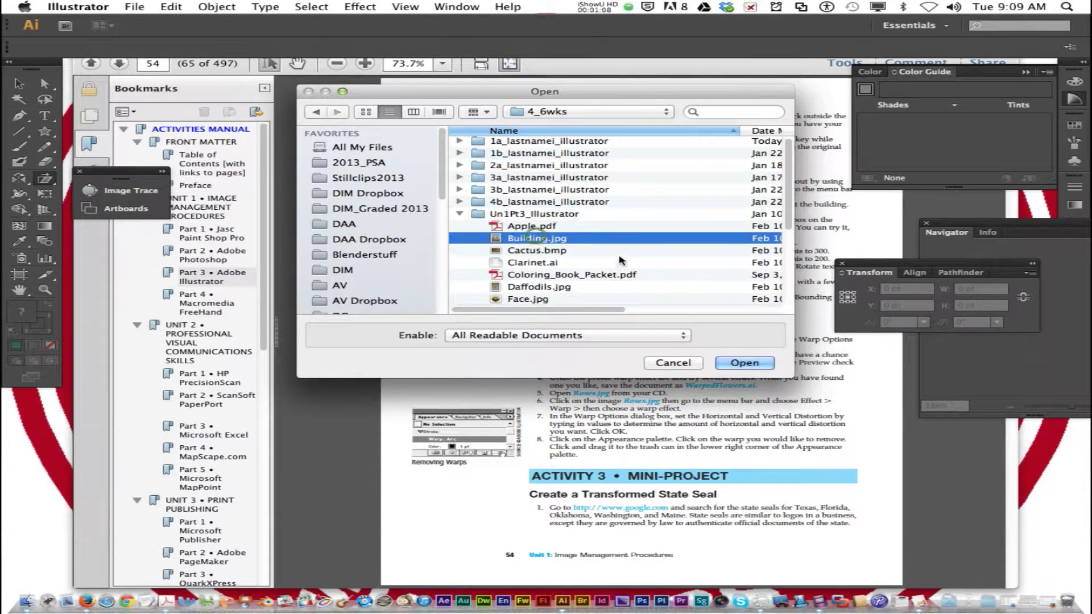
left_click(746, 363)
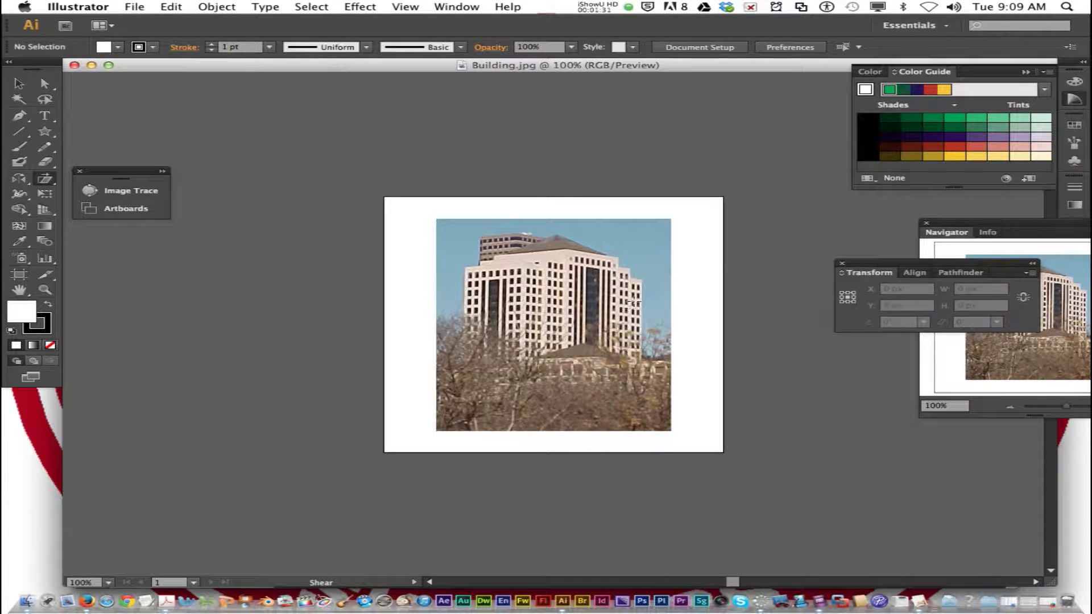
key("v")
left_click(632, 321)
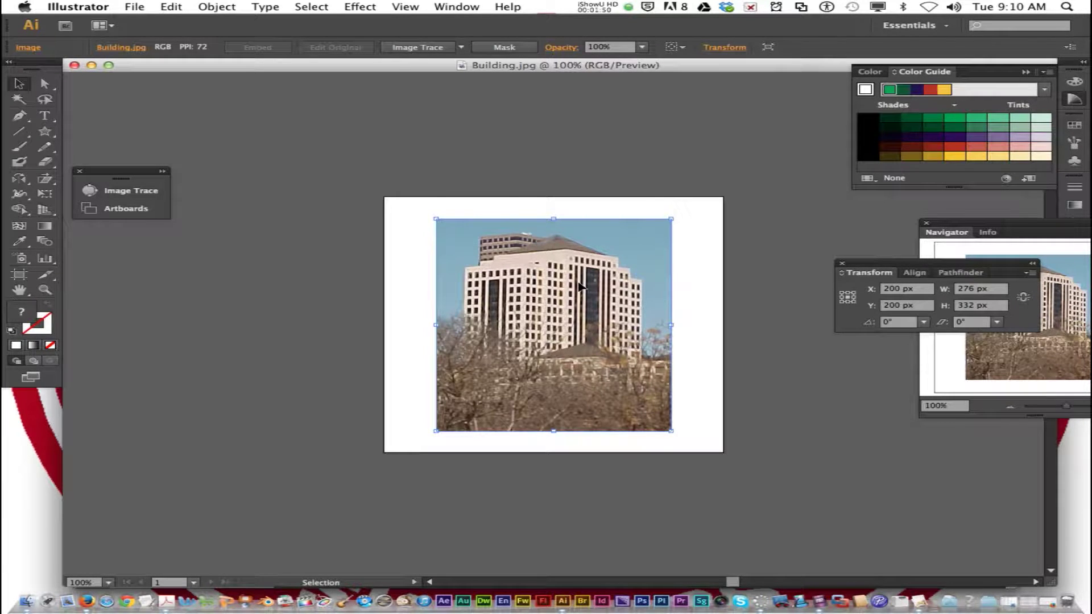
left_click(894, 290)
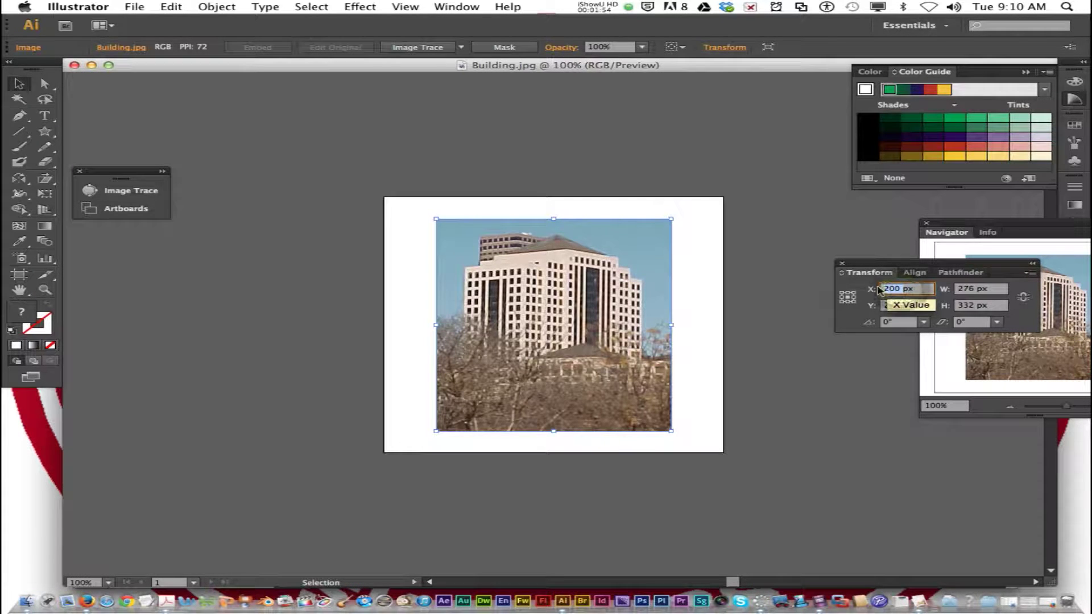
type("150")
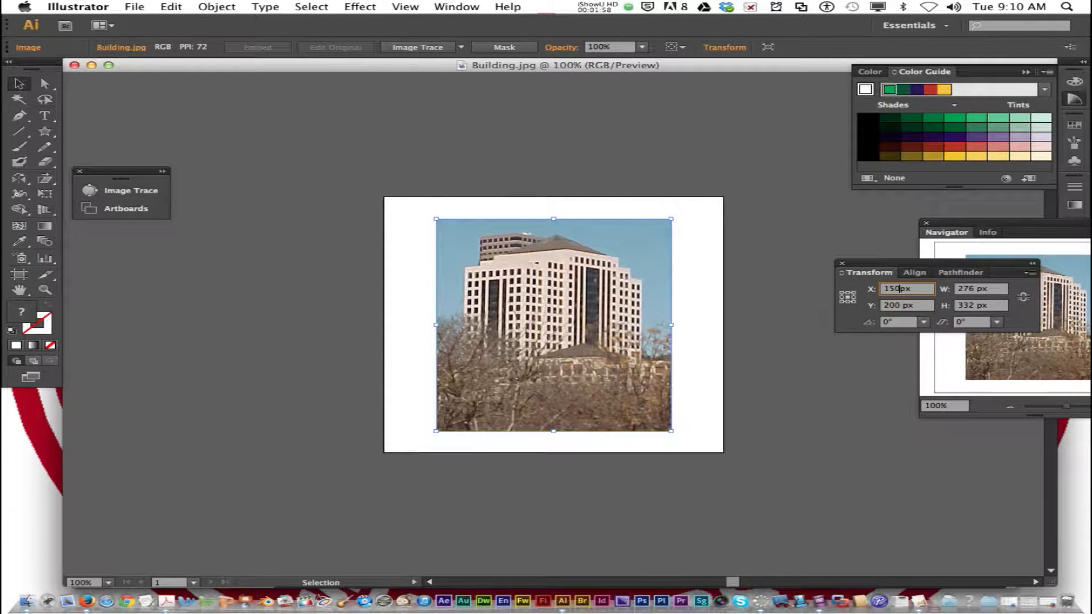
key("Return")
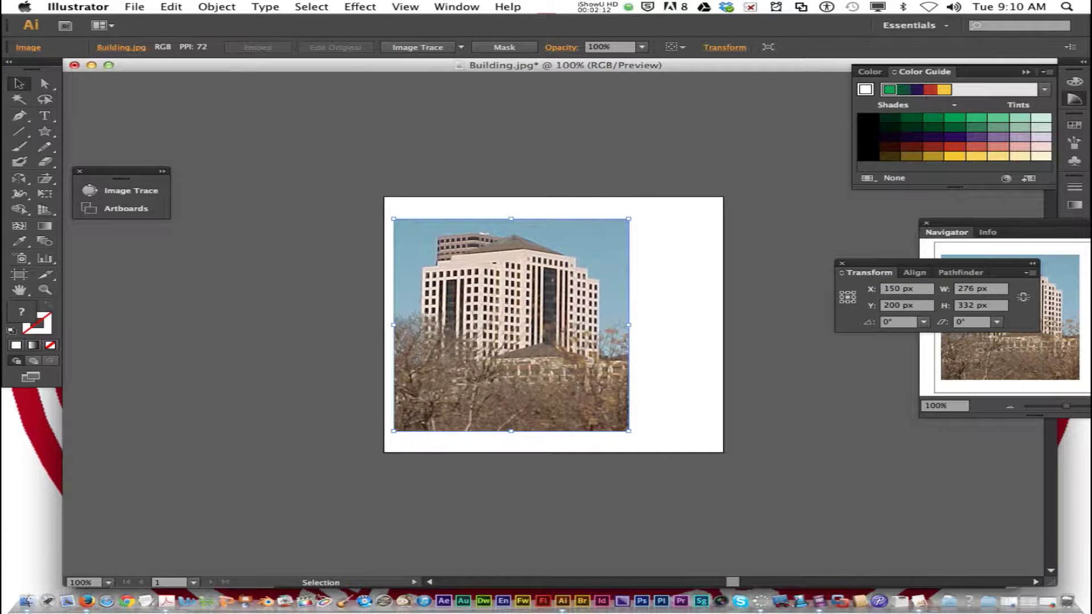
key("ctrl+z")
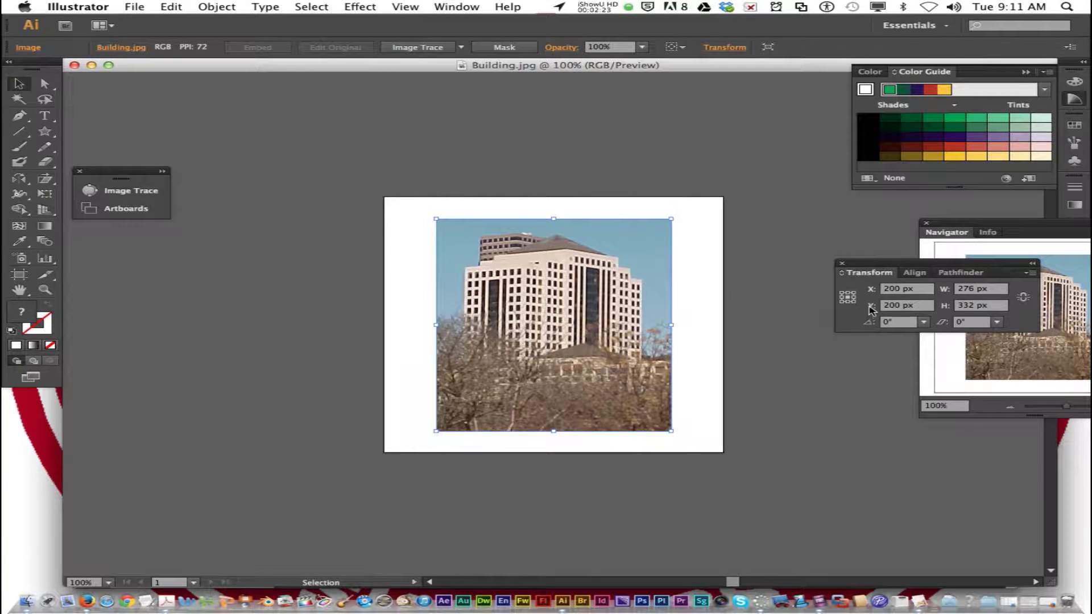
double_click(901, 293)
type("100")
key("Return")
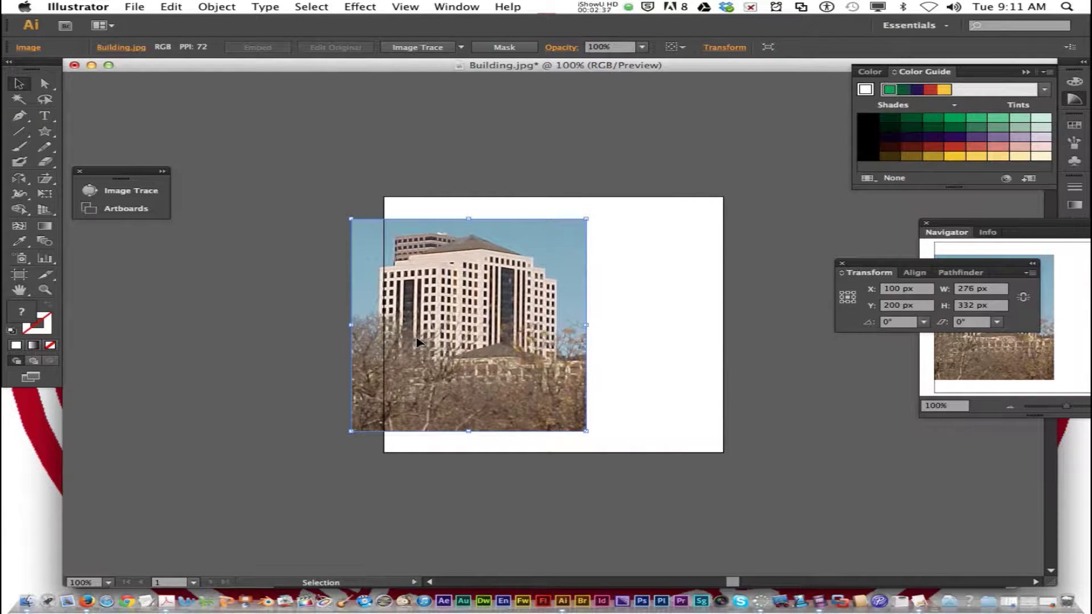
key("super+z")
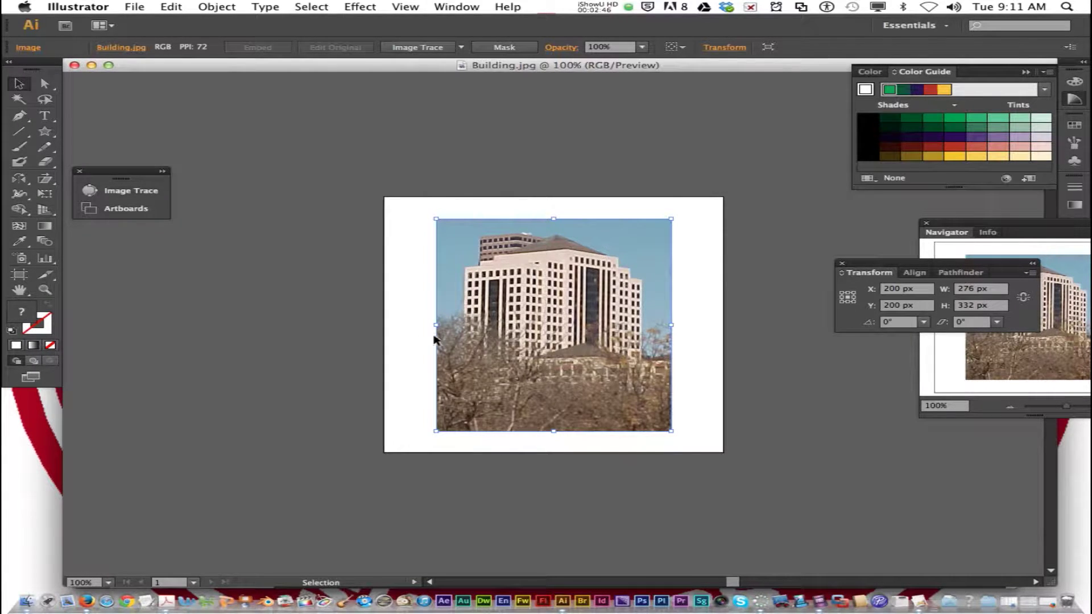
Step: Set the photo's Y position to 25 px, then switch to the centre reference point (Y 191 px)
double_click(878, 306)
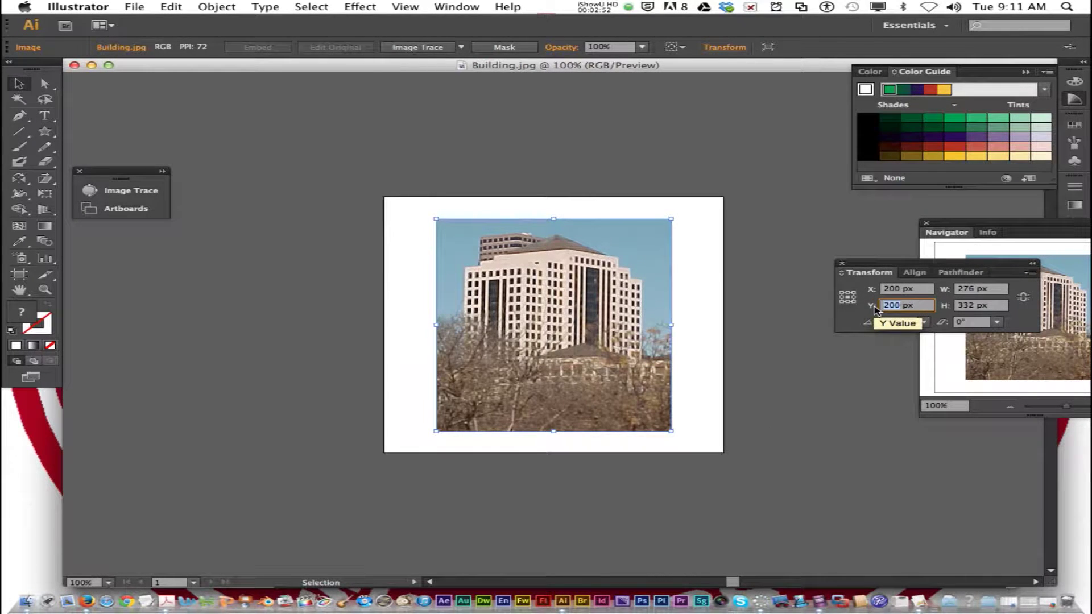
type("166")
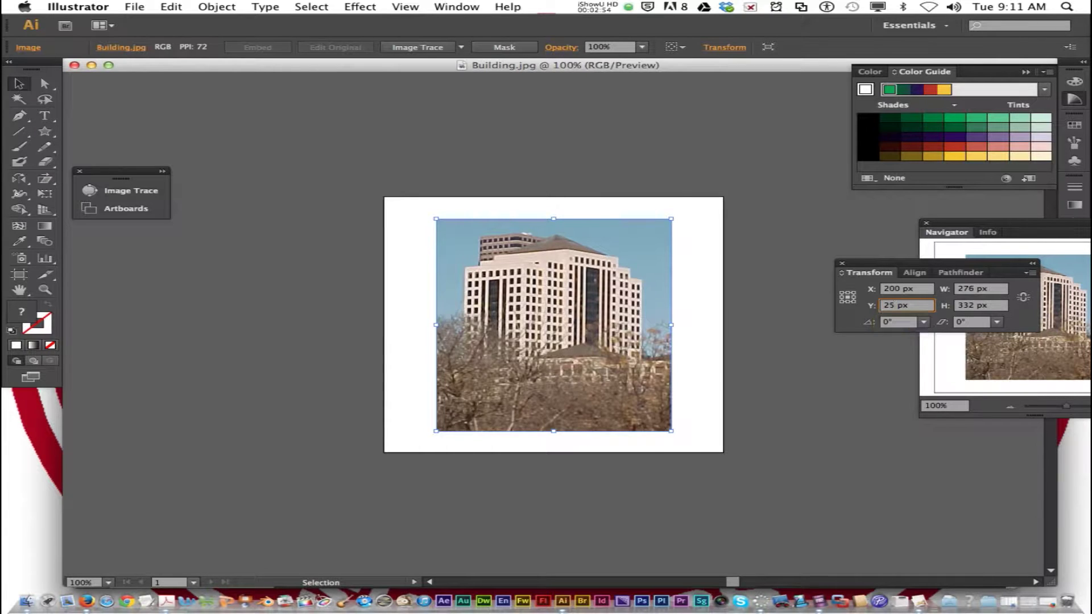
key("Return")
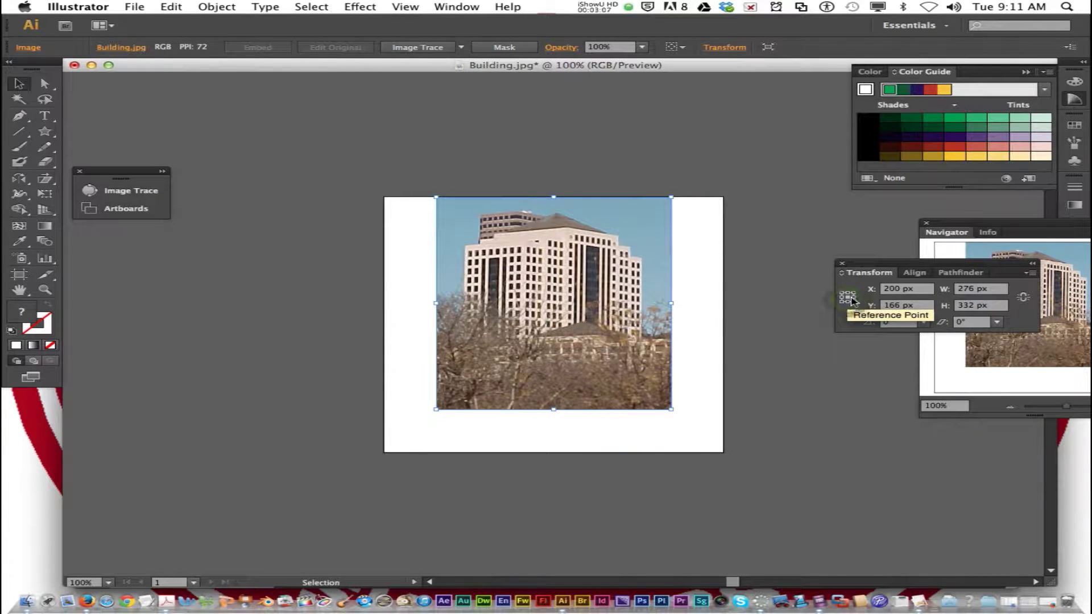
left_click(927, 305)
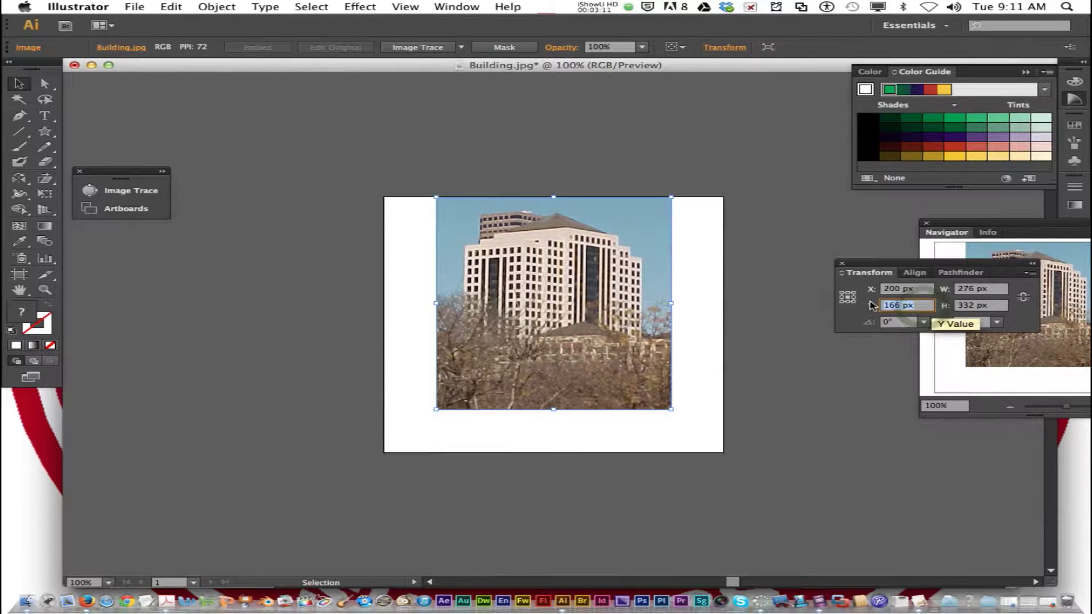
type("25")
key("Return")
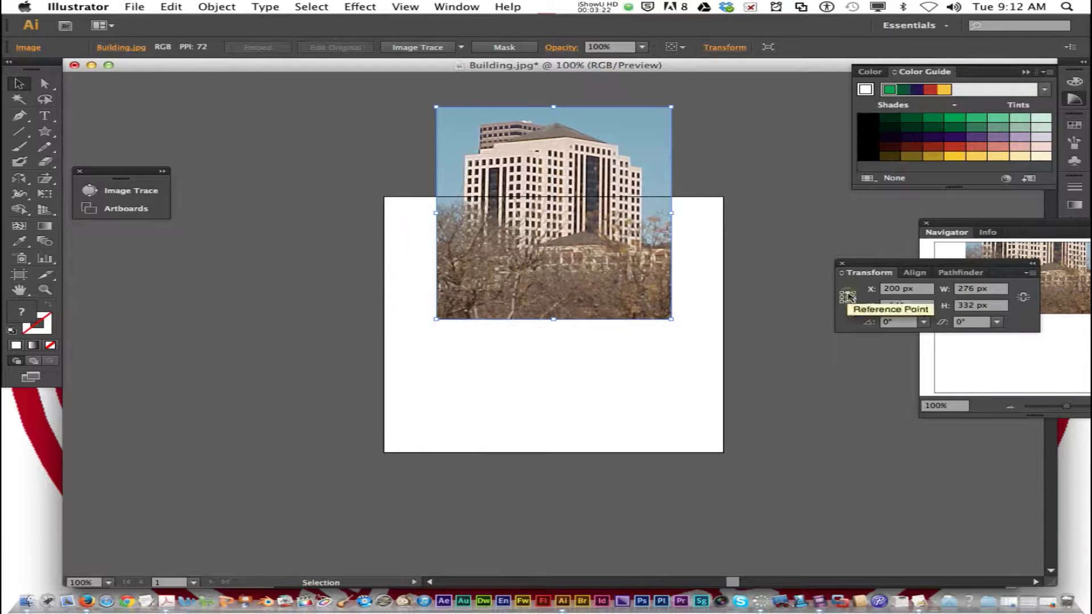
left_click(882, 306)
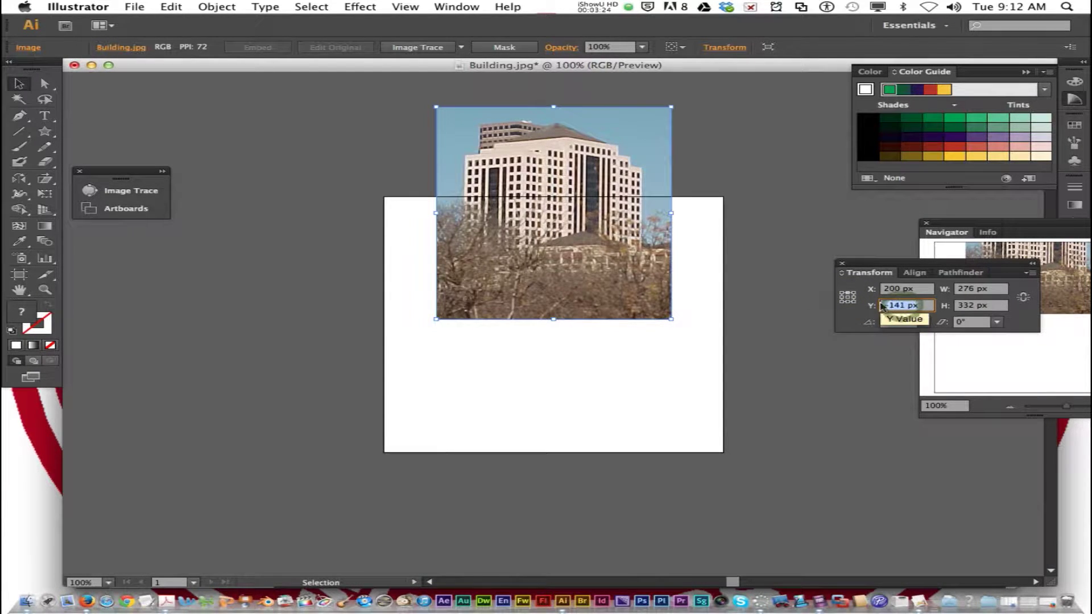
type("25")
key("Return")
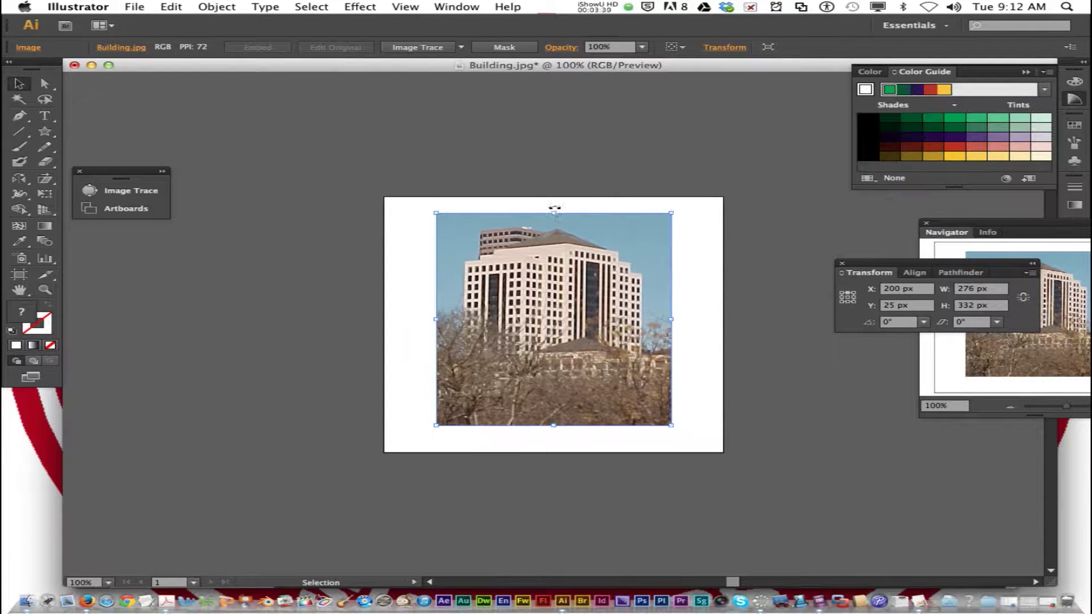
left_click(848, 298)
Step: Set the photo's width to 300 px and height to 200 px in the Transform panel
left_click(979, 288)
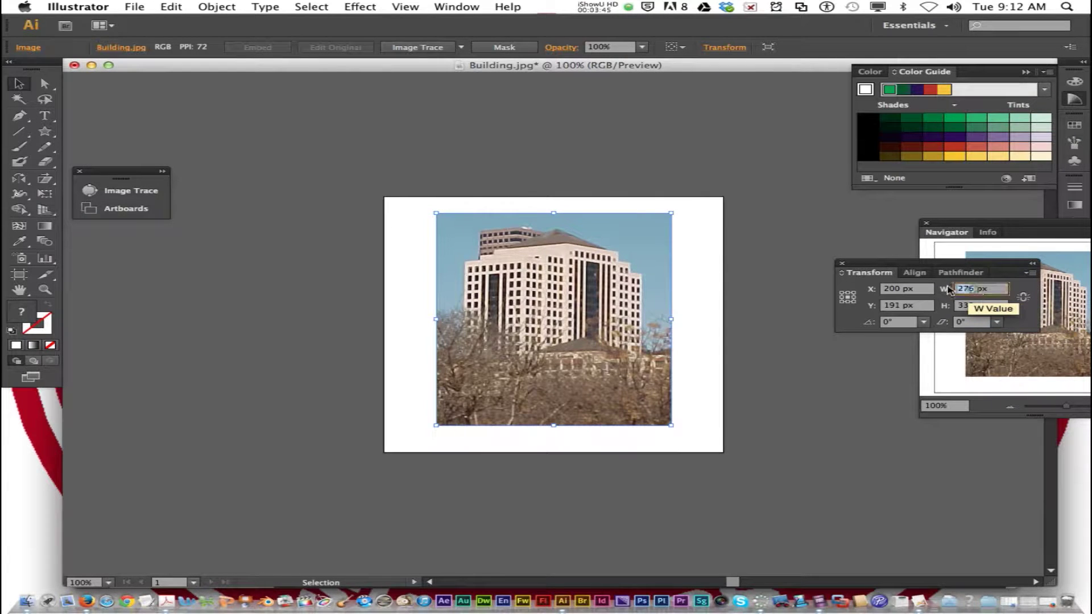
type("300")
key("Return")
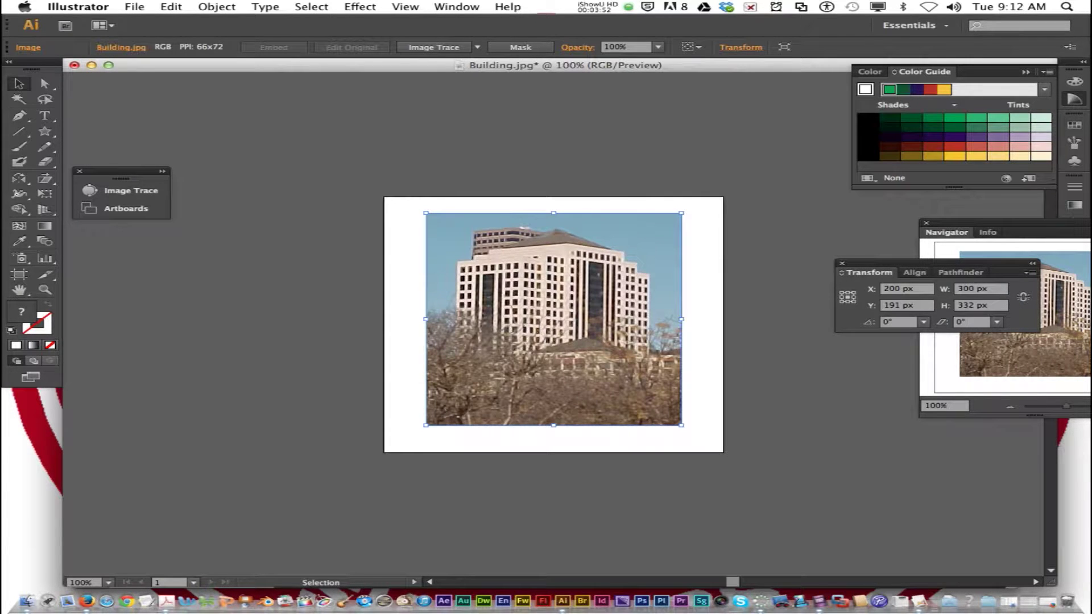
double_click(956, 307)
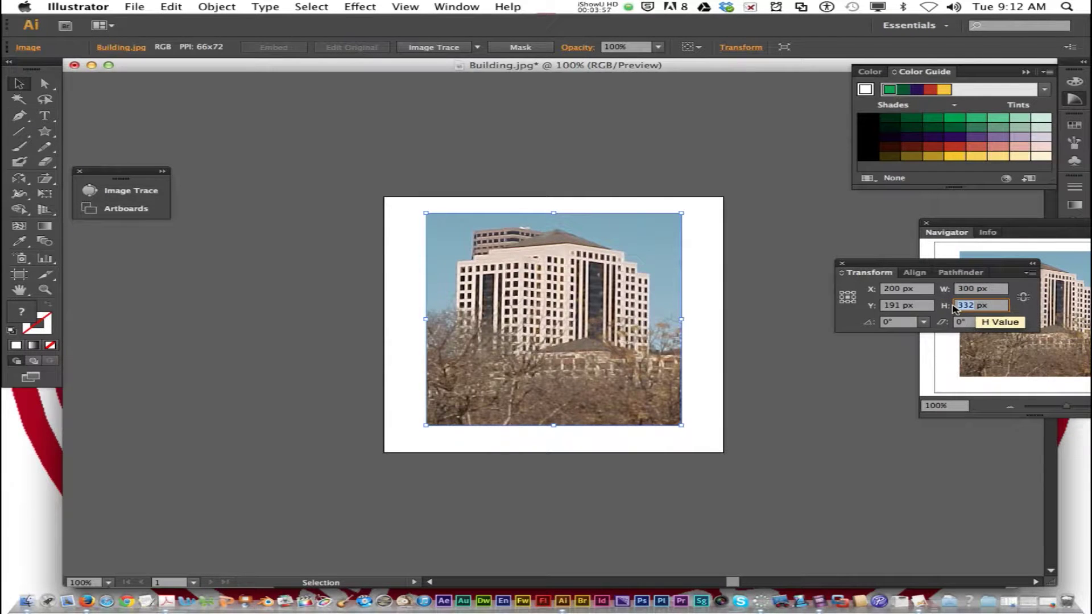
type("200")
key("Return")
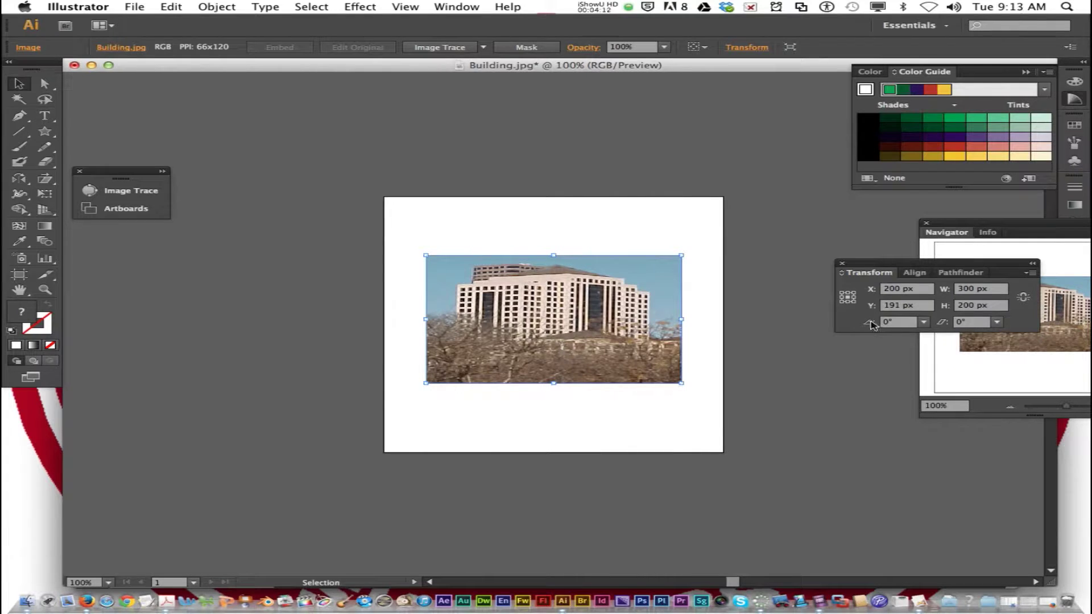
Step: Rotate the building image by -30° so its bounds become 359.808 × 323.205 px
left_click(903, 326)
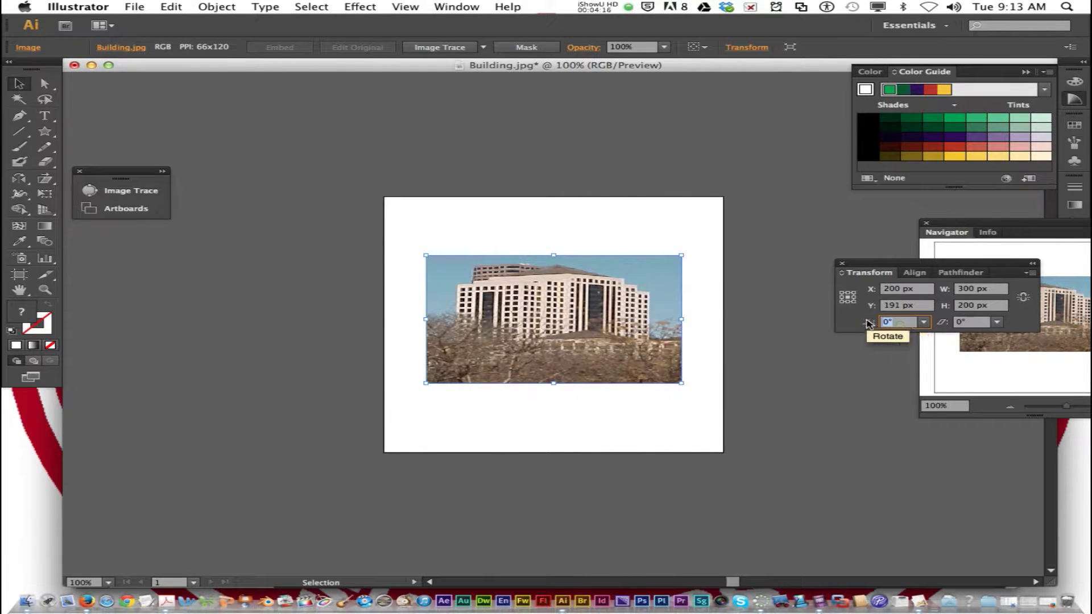
type("-3")
key("Return")
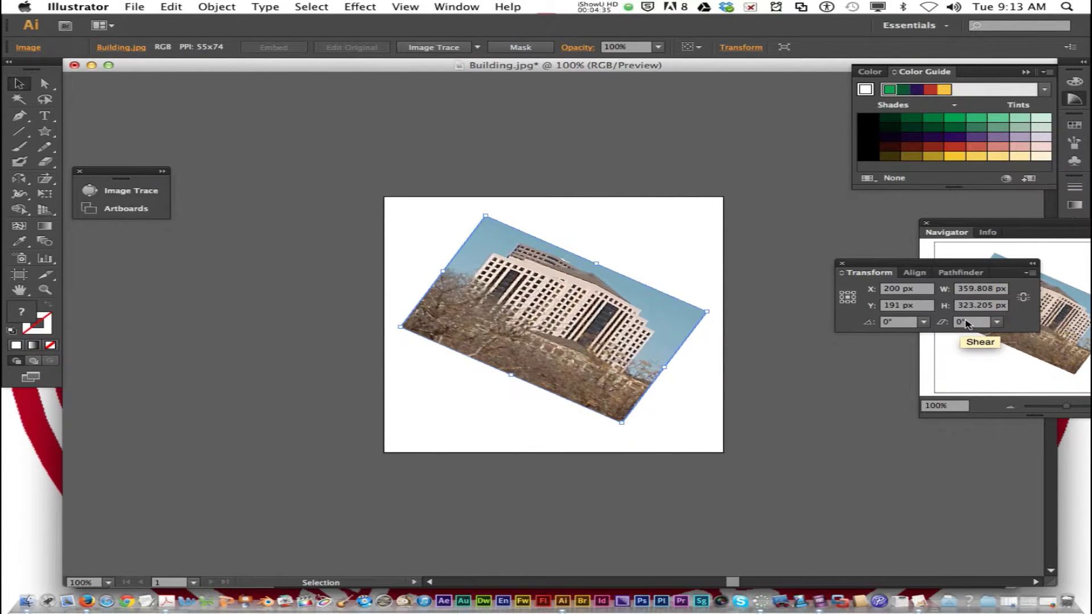
left_click(997, 322)
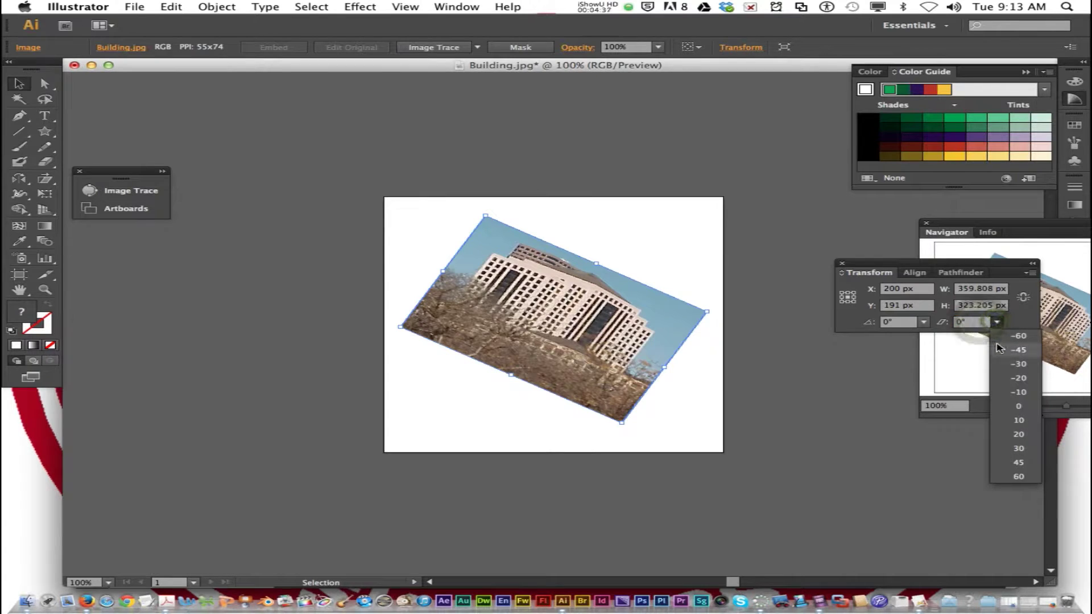
Step: Try preset shear angles of -45° and -60°, then return the shear to 0°
left_click(1018, 350)
left_click(996, 323)
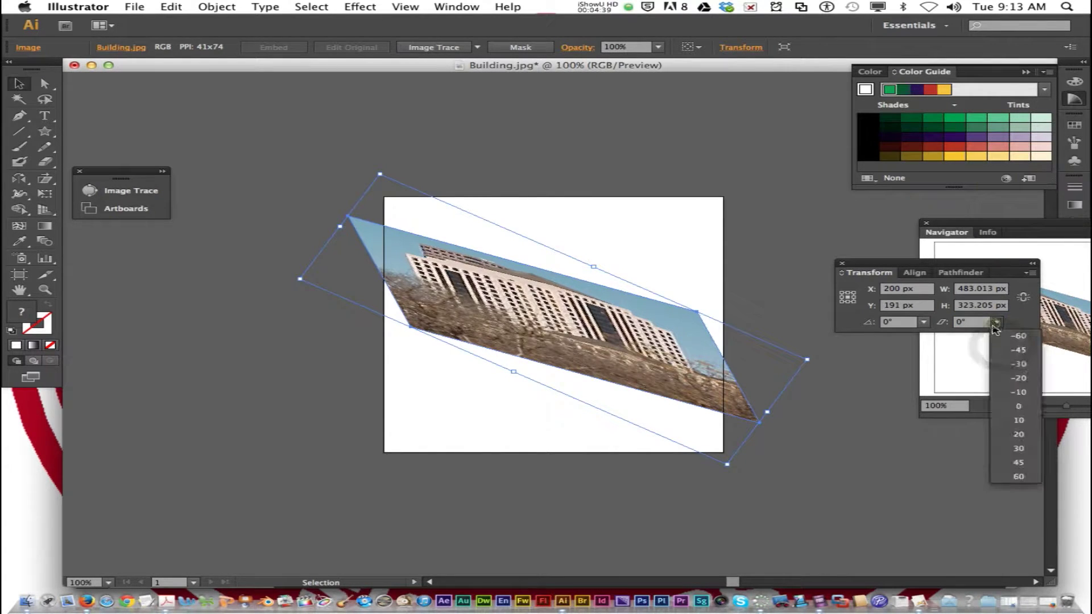
left_click(1018, 336)
left_click(997, 323)
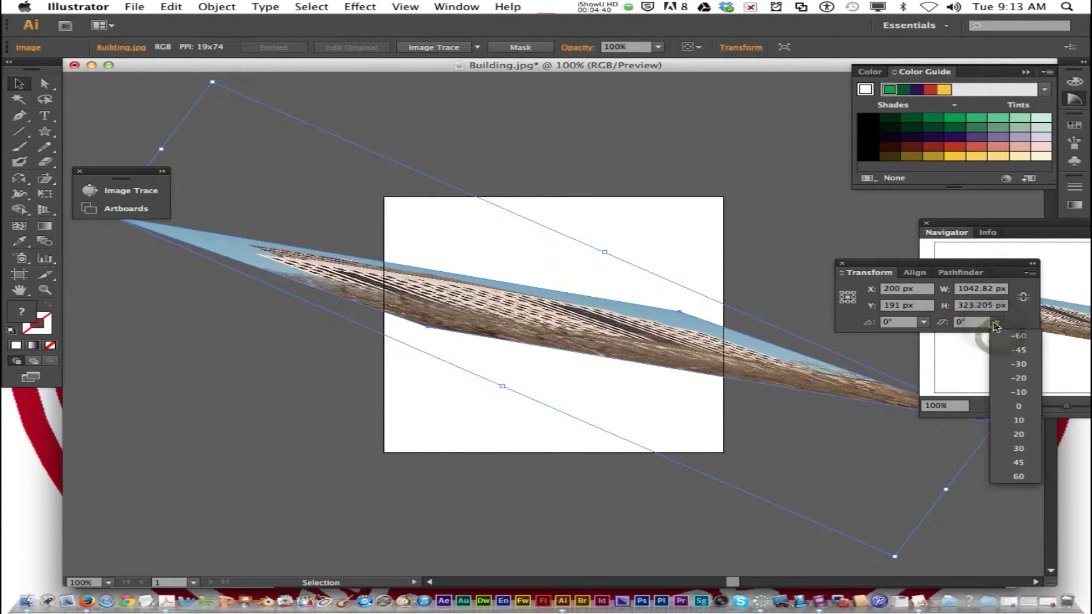
left_click(1018, 406)
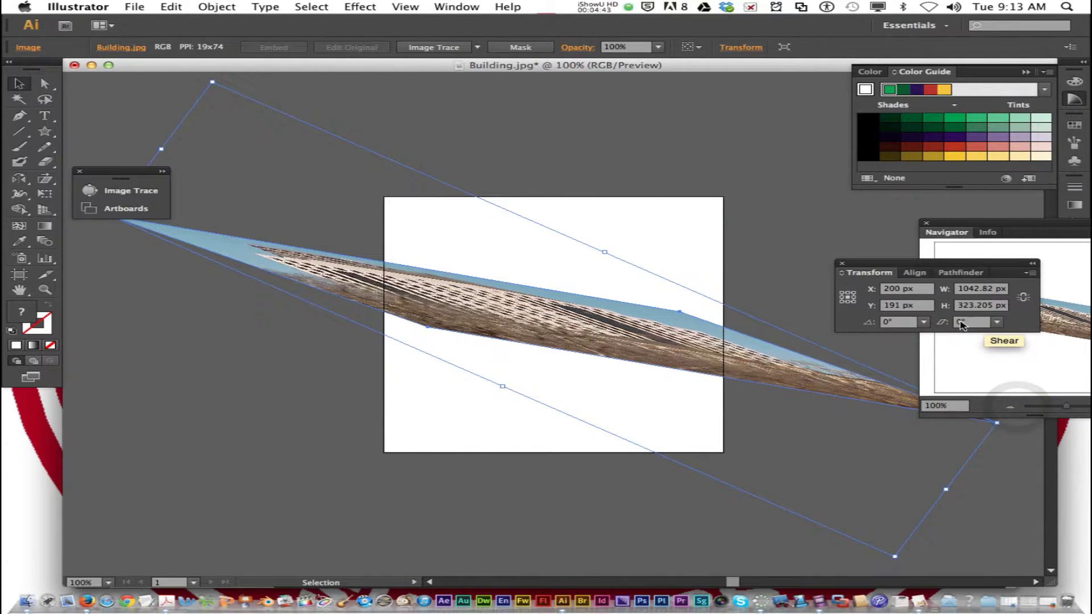
left_click(997, 322)
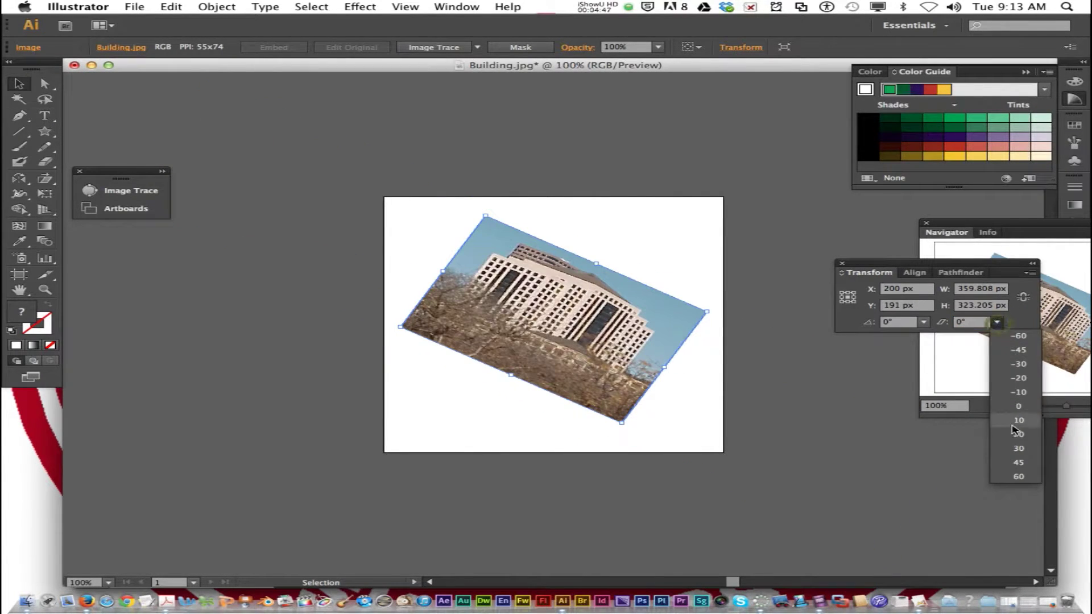
left_click(1017, 406)
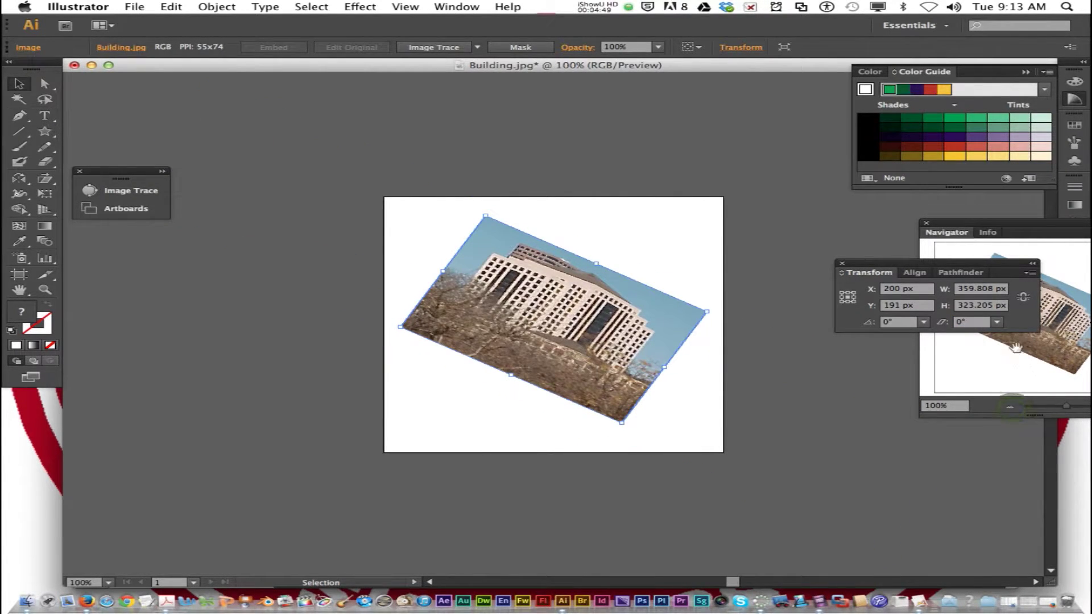
Step: Try two smaller shears, undo, and finally shear the image by -45°
left_click(997, 323)
left_click(1020, 427)
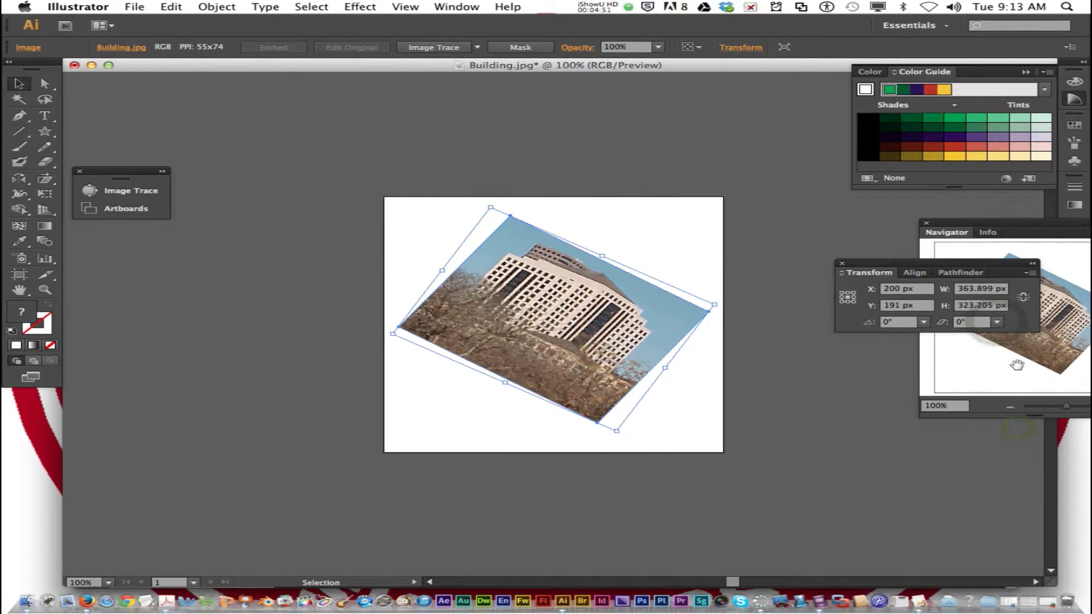
left_click(996, 322)
left_click(1028, 451)
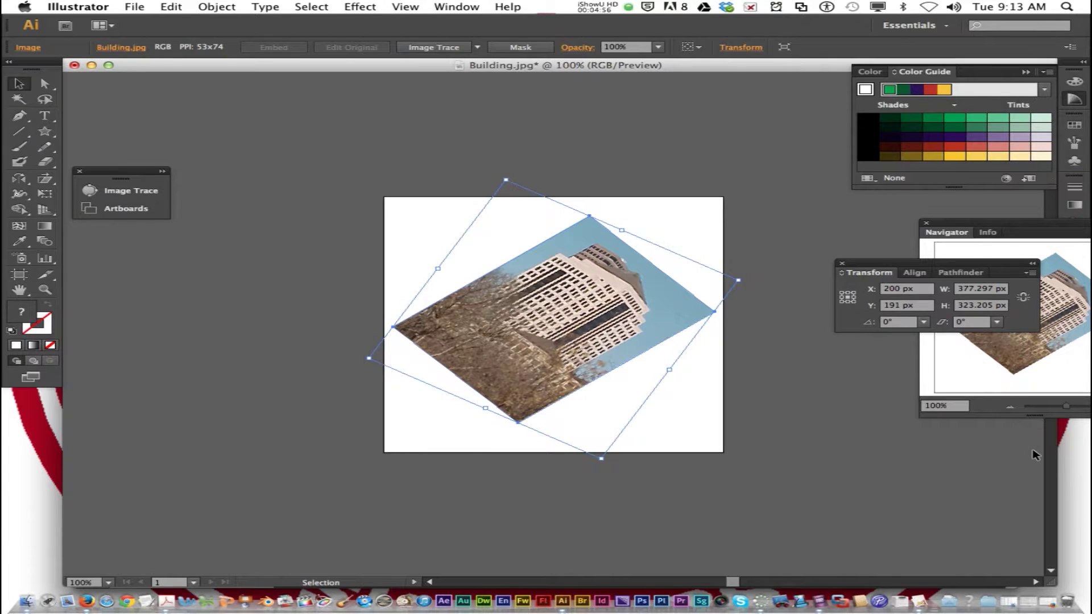
key("super+z")
key("super+z")
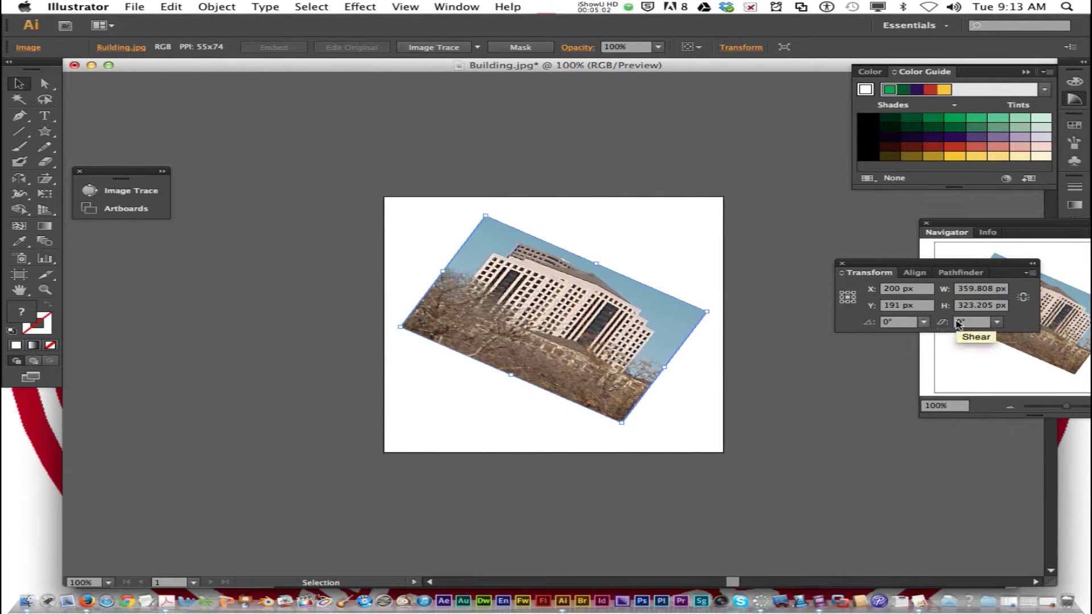
left_click(998, 322)
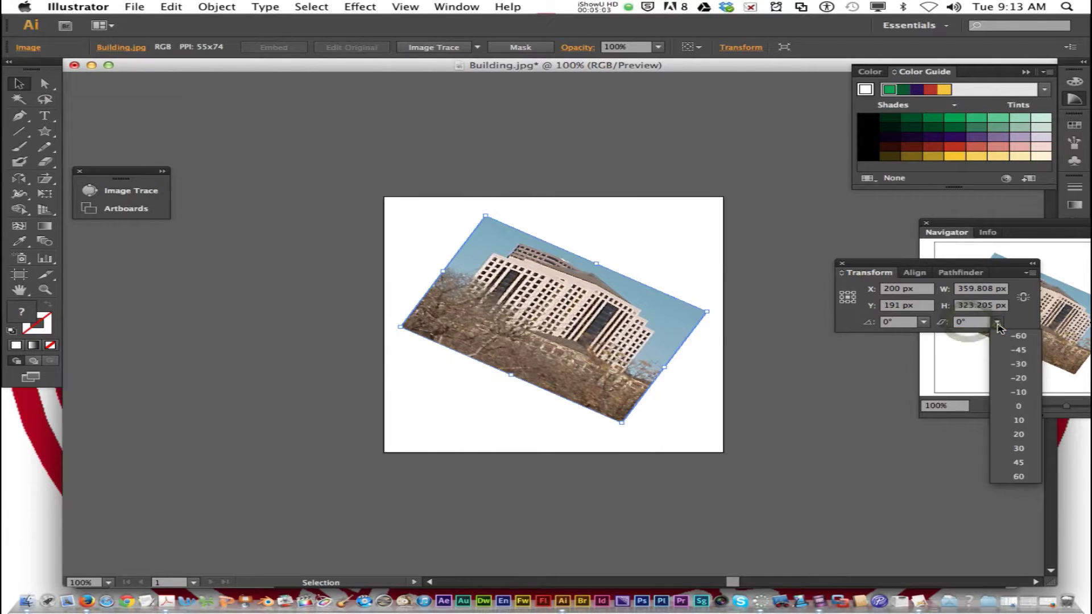
left_click(1018, 364)
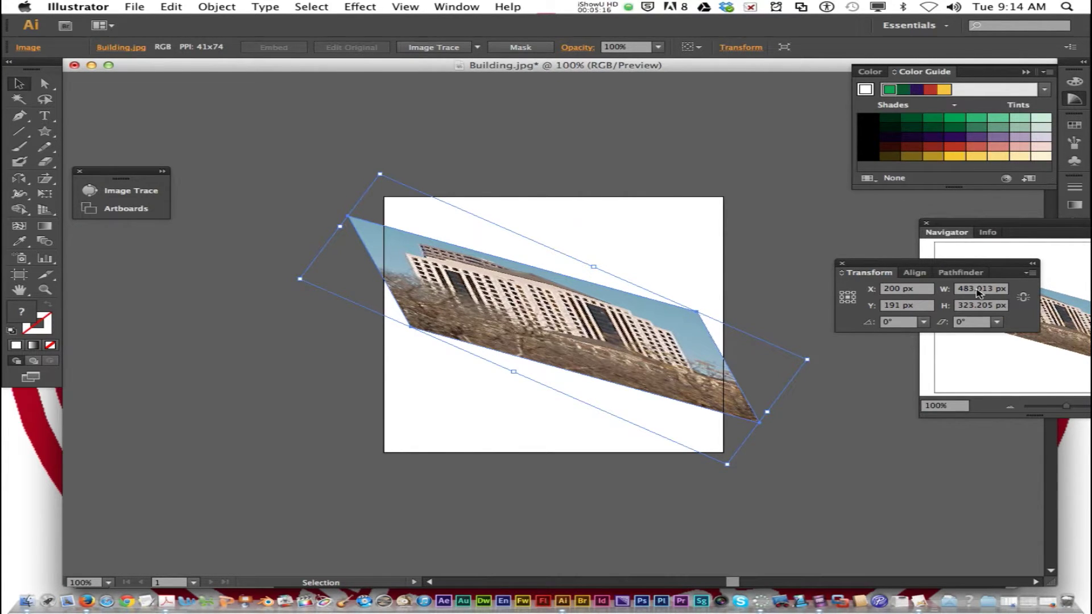
Step: Apply Object > Transform > Reset Bounding Box, undo it, then apply it again
left_click(217, 6)
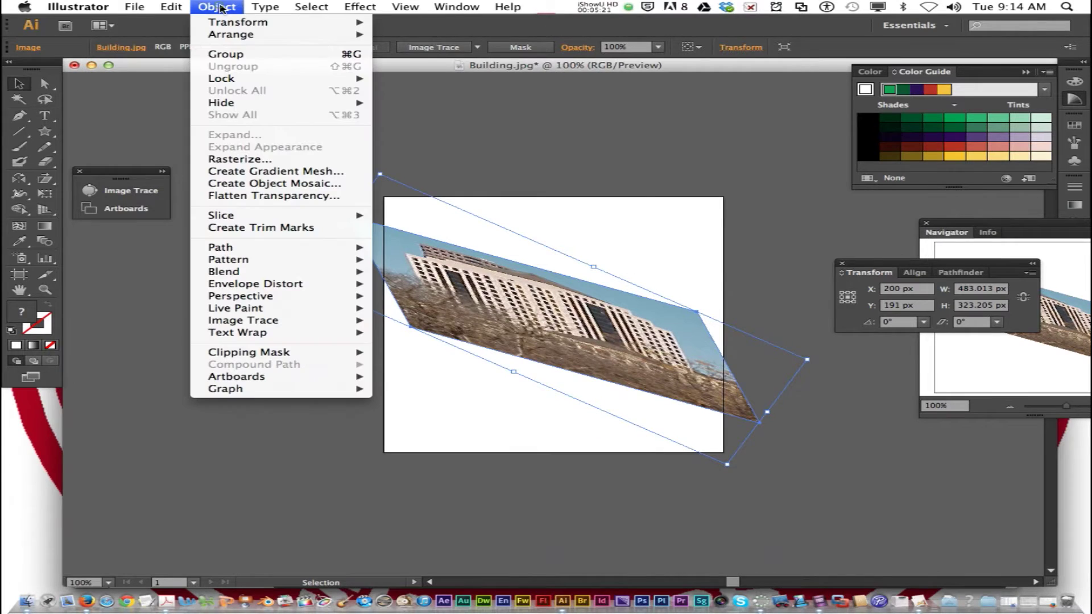
mouse_move(237, 23)
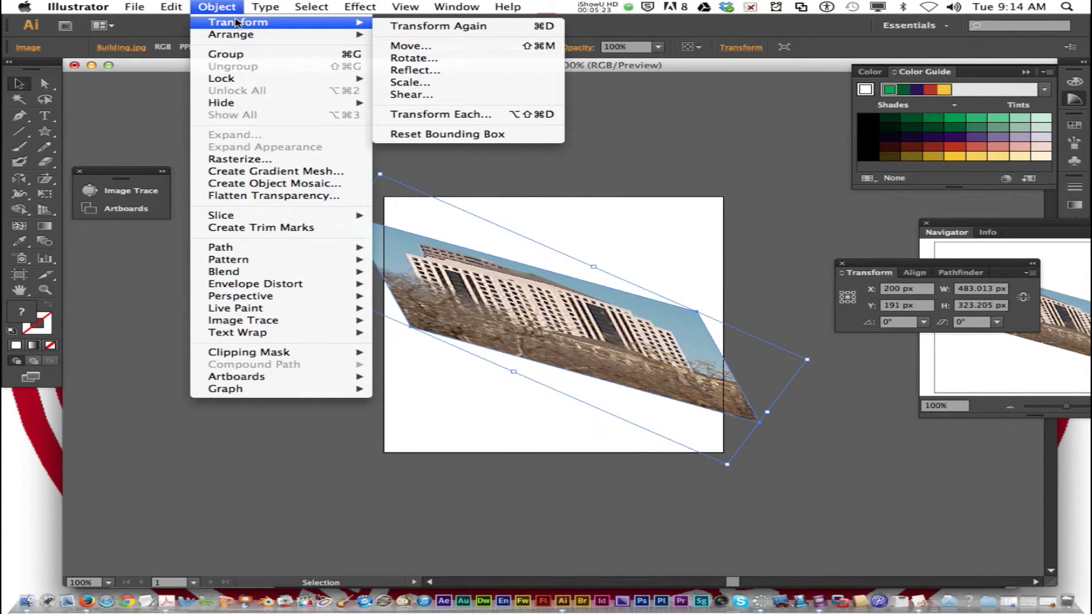
left_click(473, 140)
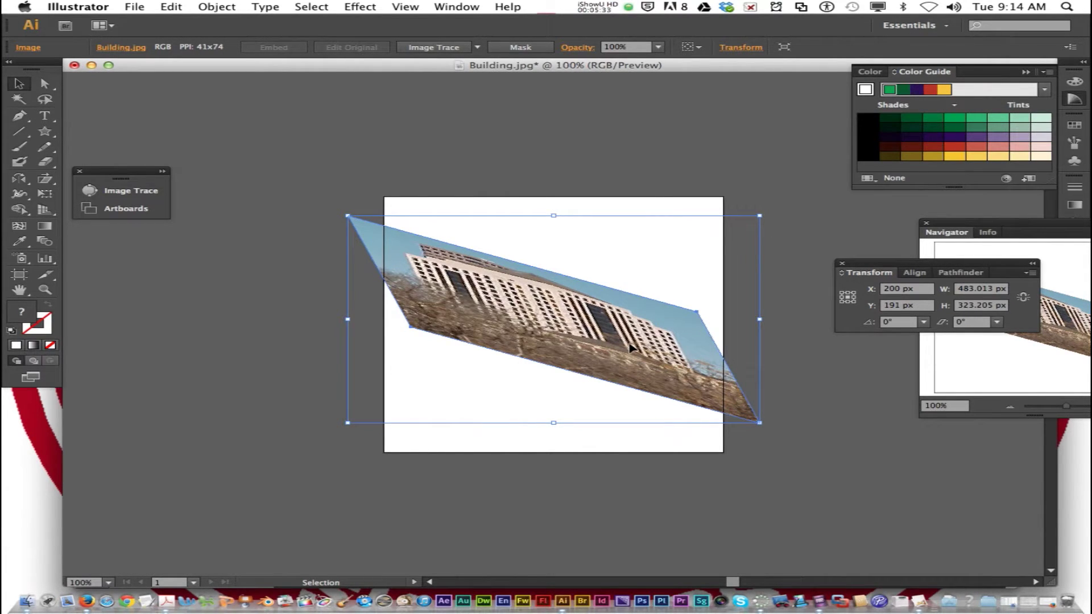
key("super+z")
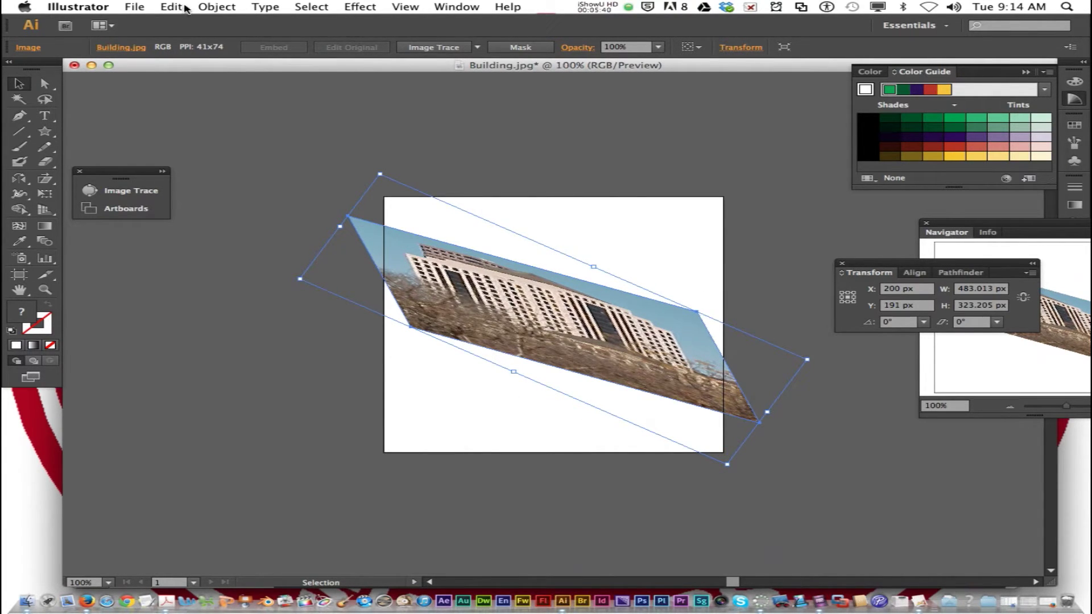
left_click(216, 7)
mouse_move(238, 22)
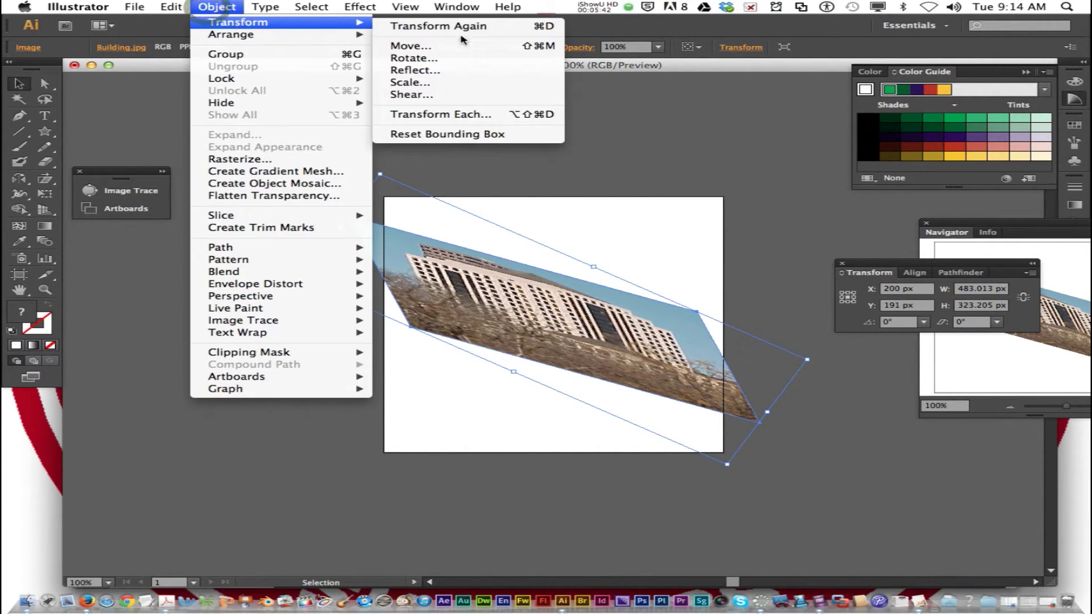
left_click(491, 136)
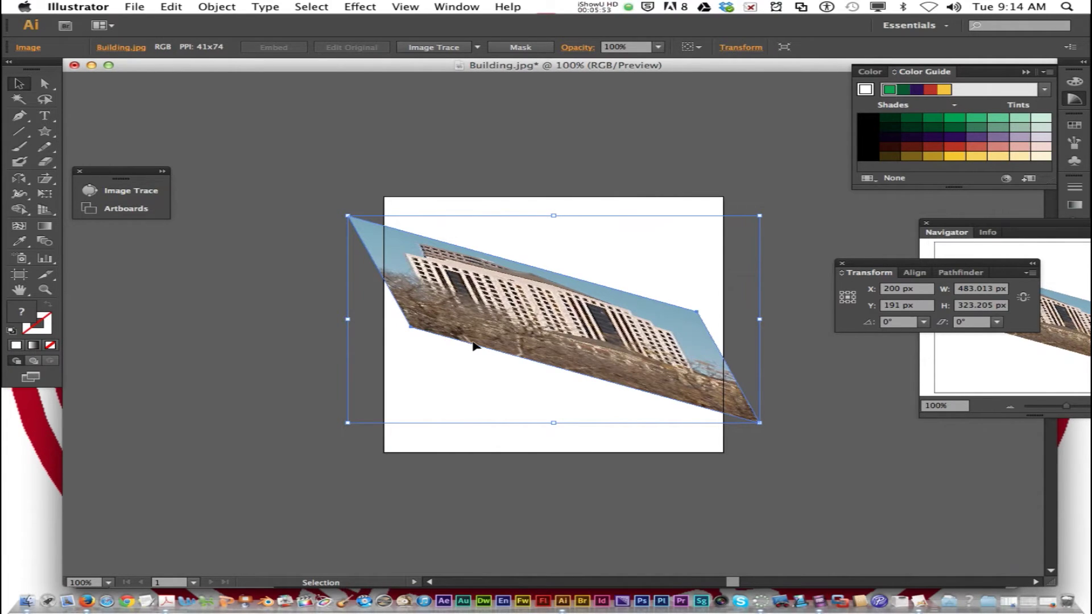
Step: Save as TransformExample.ai in 1a_lastnamei_illustrator, accepting default Illustrator CS6 options
left_click(135, 7)
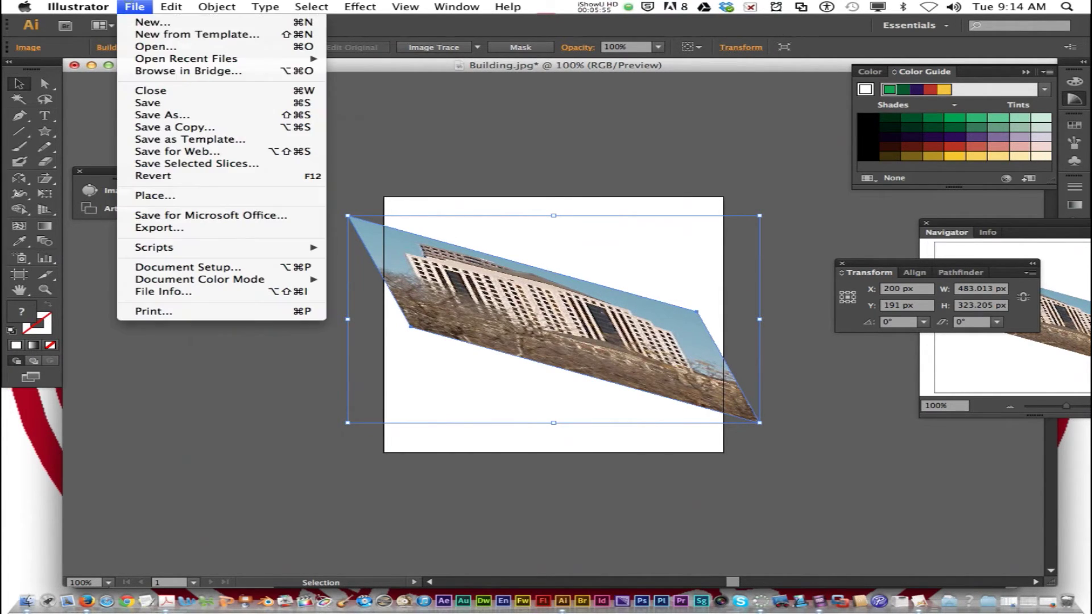
left_click(208, 115)
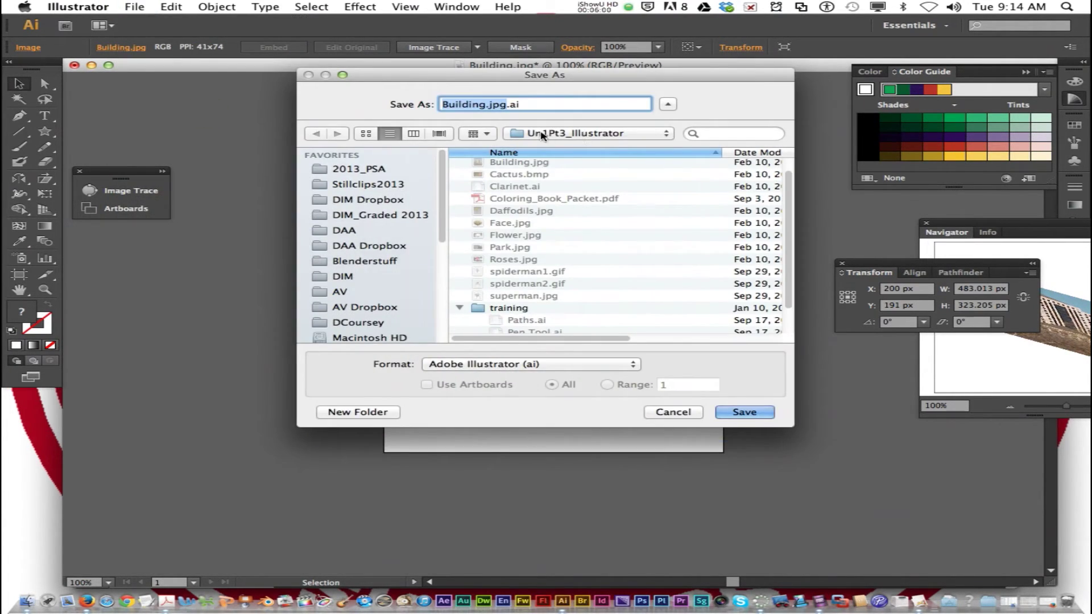
left_click(551, 132)
left_click(553, 146)
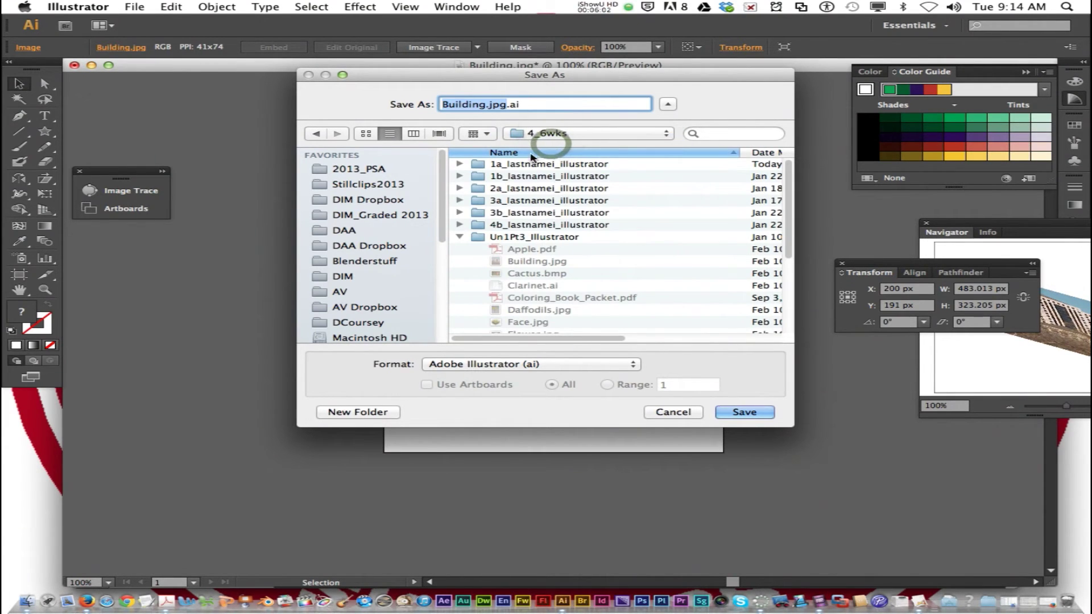
double_click(524, 166)
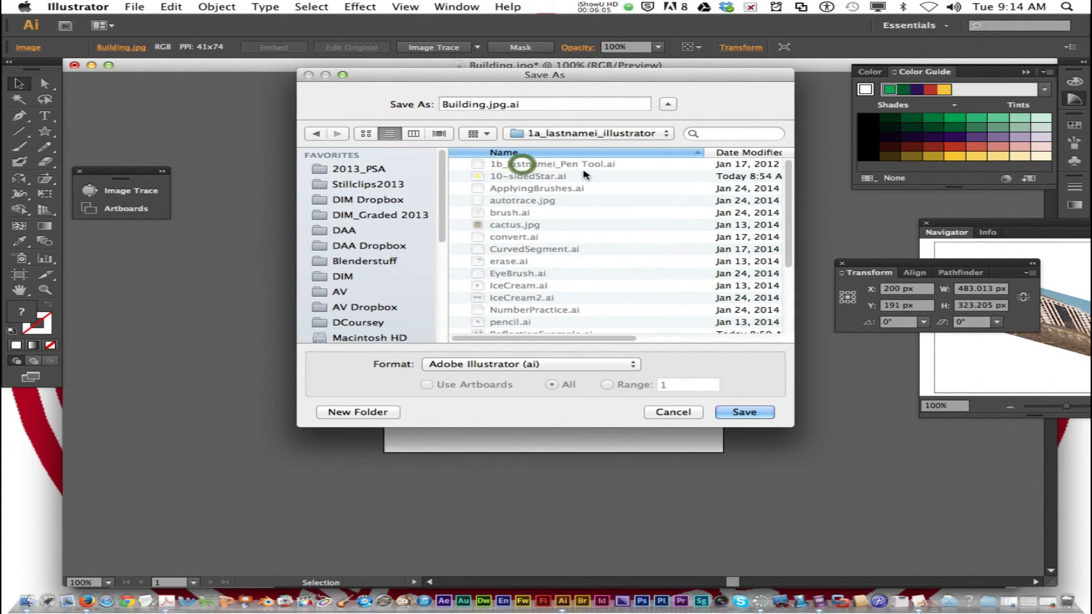
type("TransformExample")
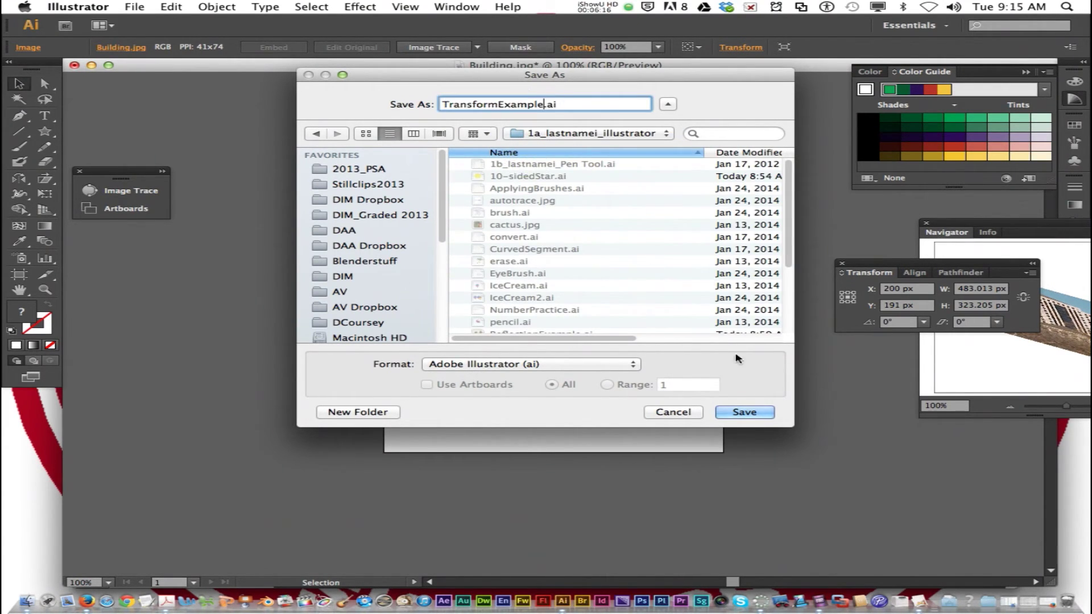
left_click(750, 413)
left_click(364, 471)
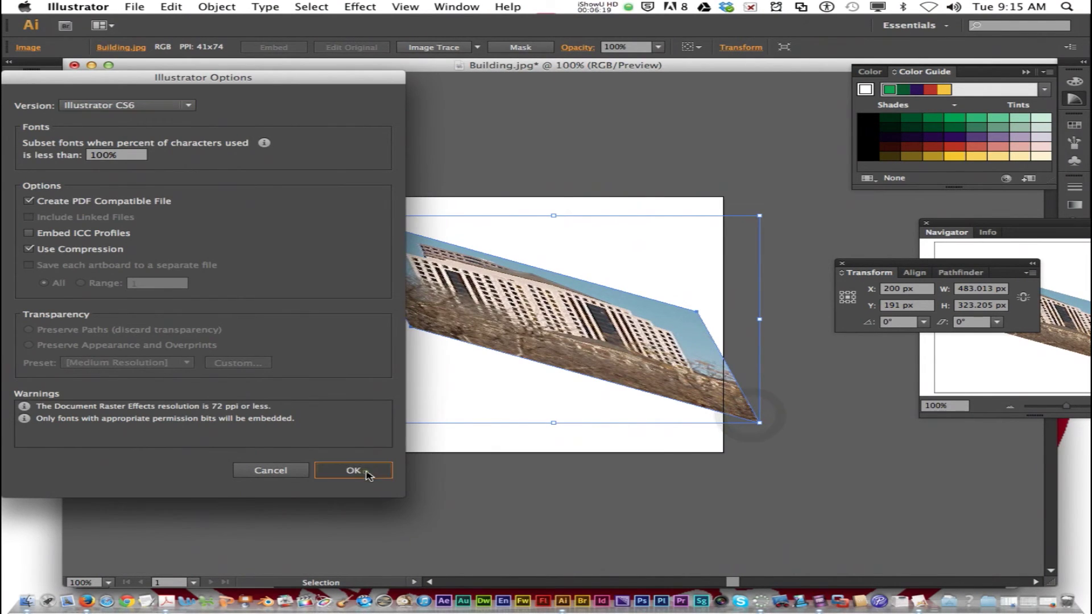